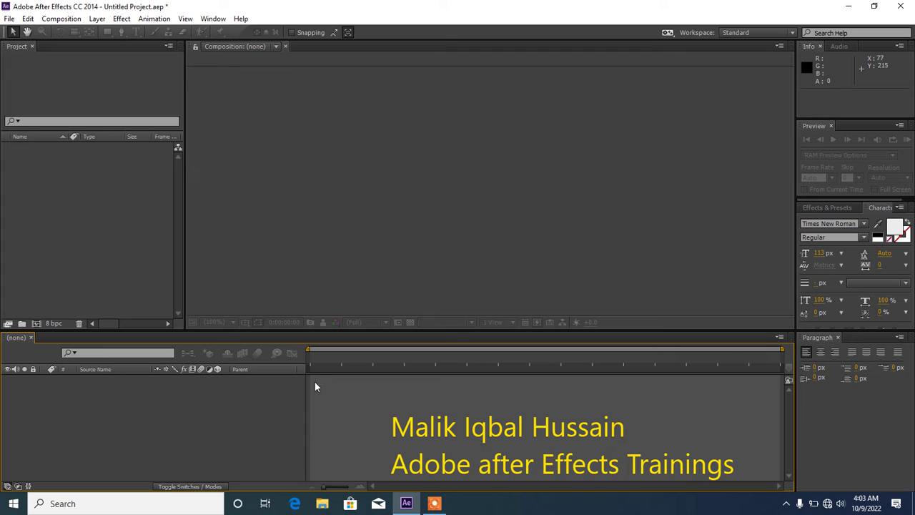
Start a new composition from the Project panel to open its Composition Settings.
left_click(36, 324)
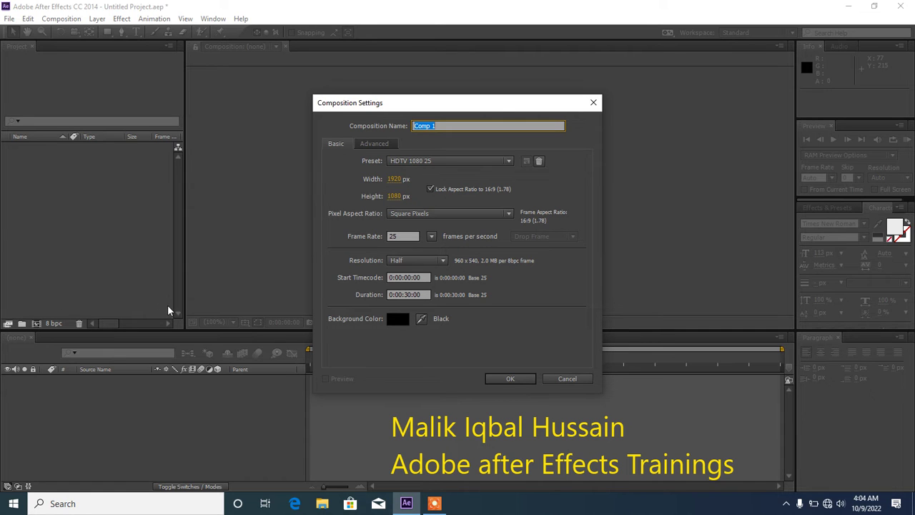
left_click(509, 163)
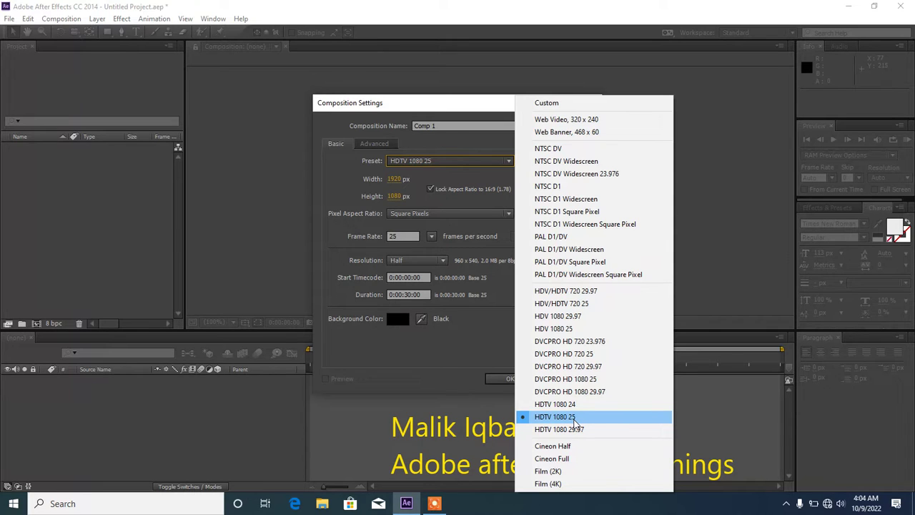
left_click(701, 410)
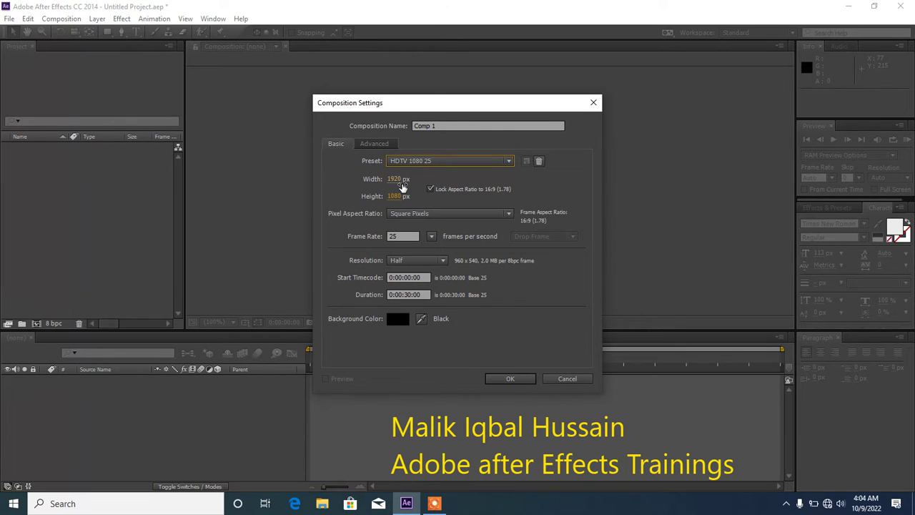
left_click(405, 178)
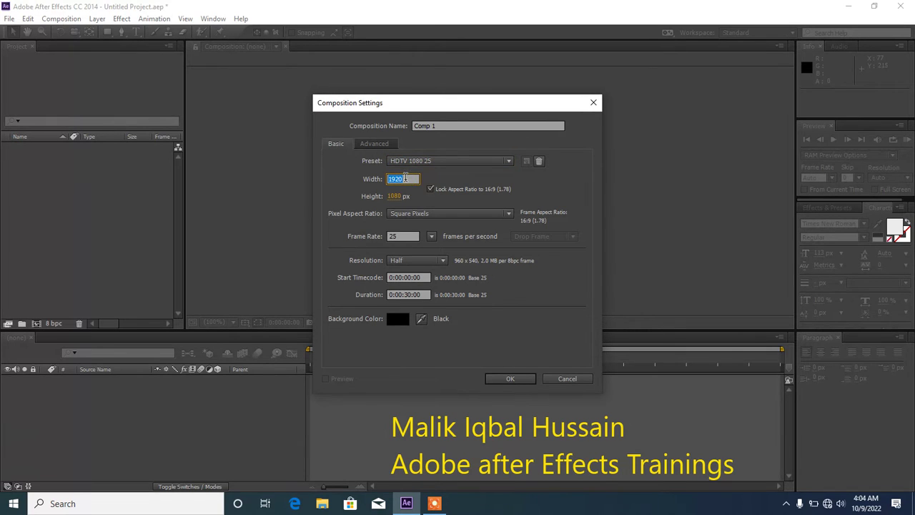
left_click(409, 196)
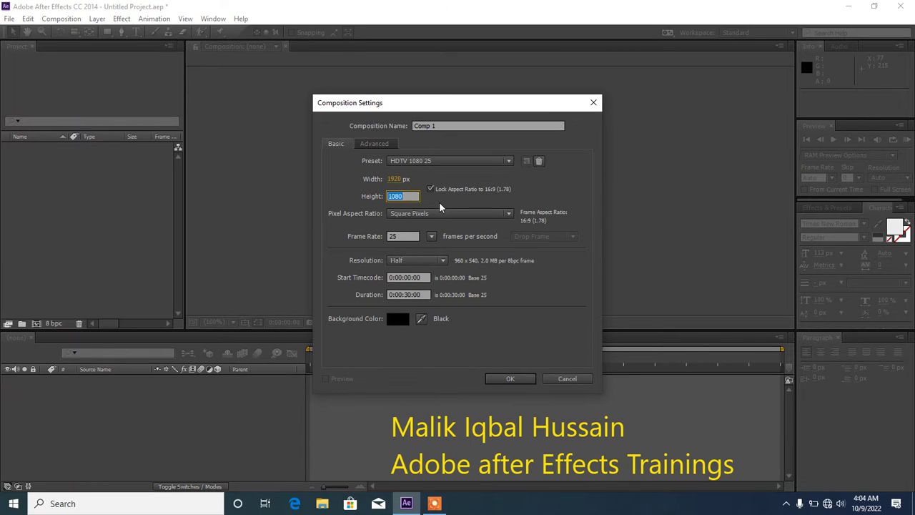
key("Return")
left_click(509, 218)
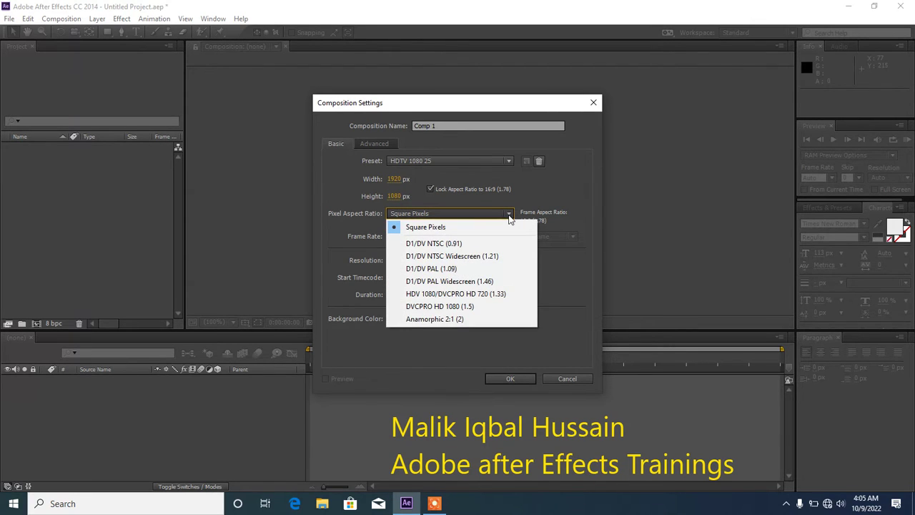
left_click(509, 218)
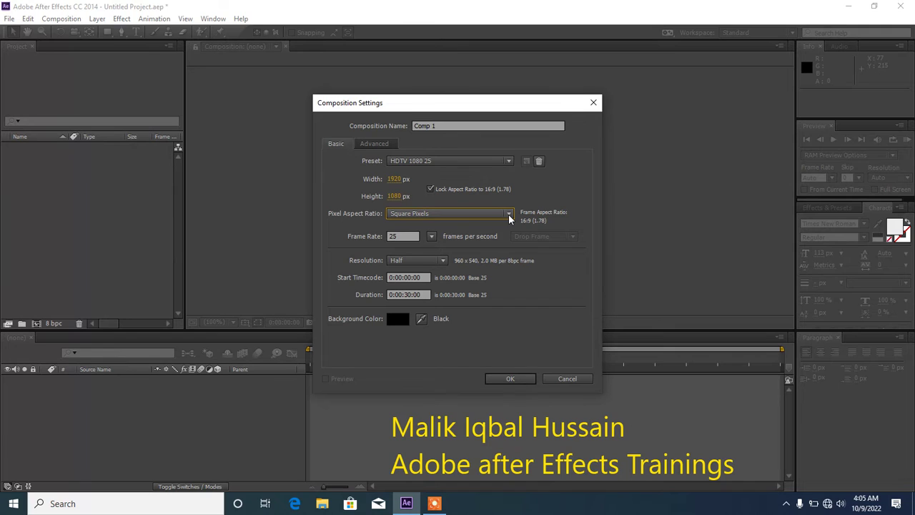
left_click(431, 238)
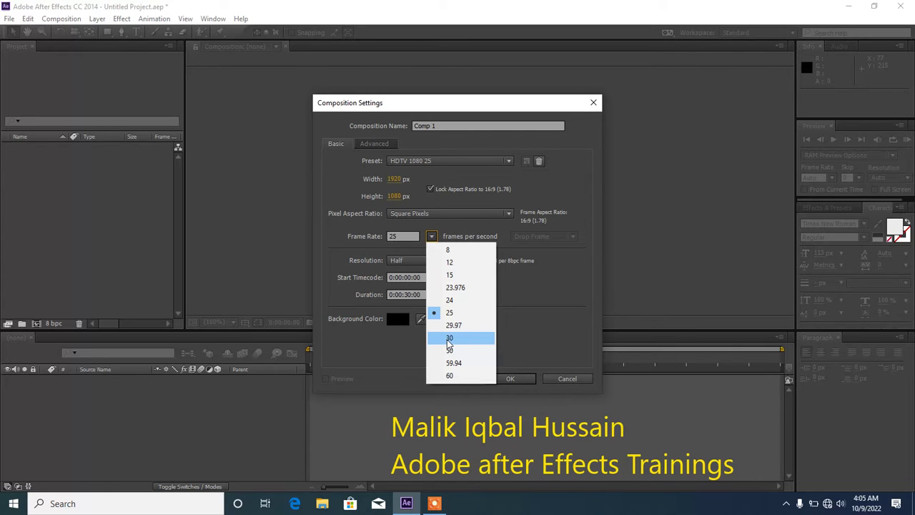
left_click(544, 318)
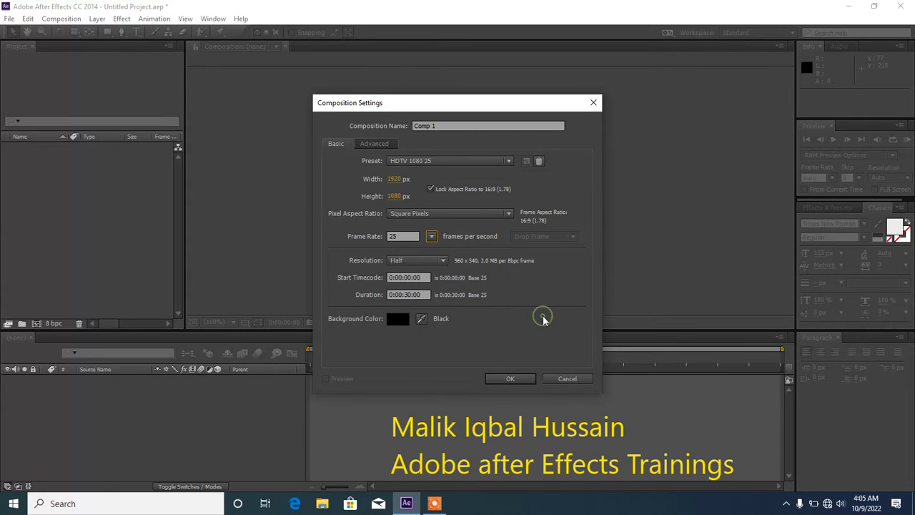
left_click(444, 261)
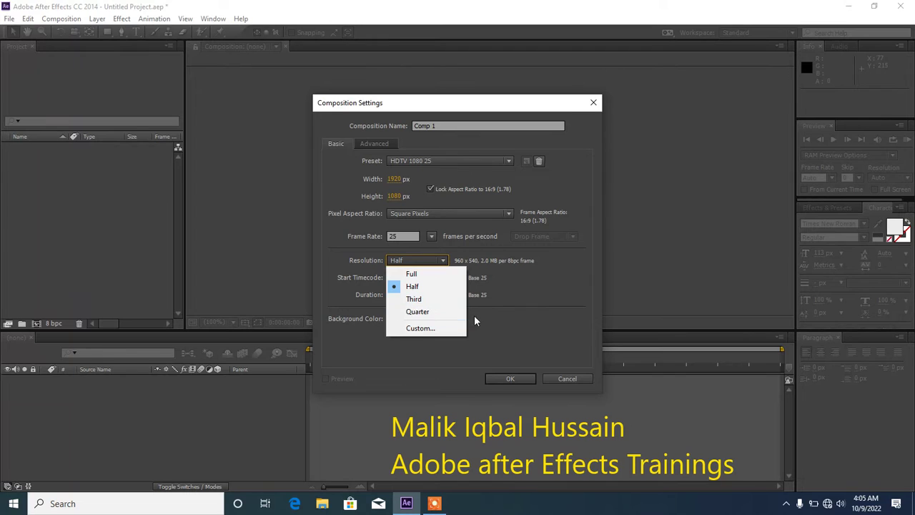
left_click(673, 258)
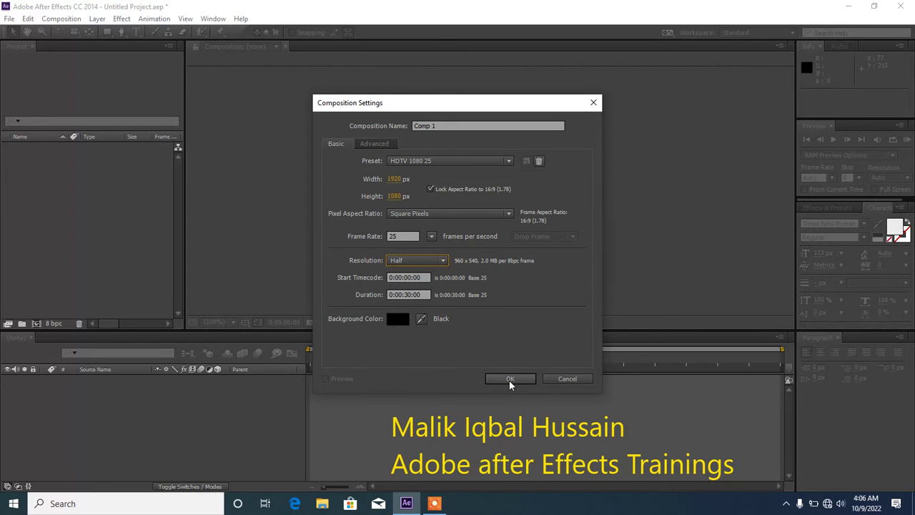
Create Comp 1 with the 1920×1080 settings, then zoom the viewer to 1.5% and 50%.
left_click(510, 379)
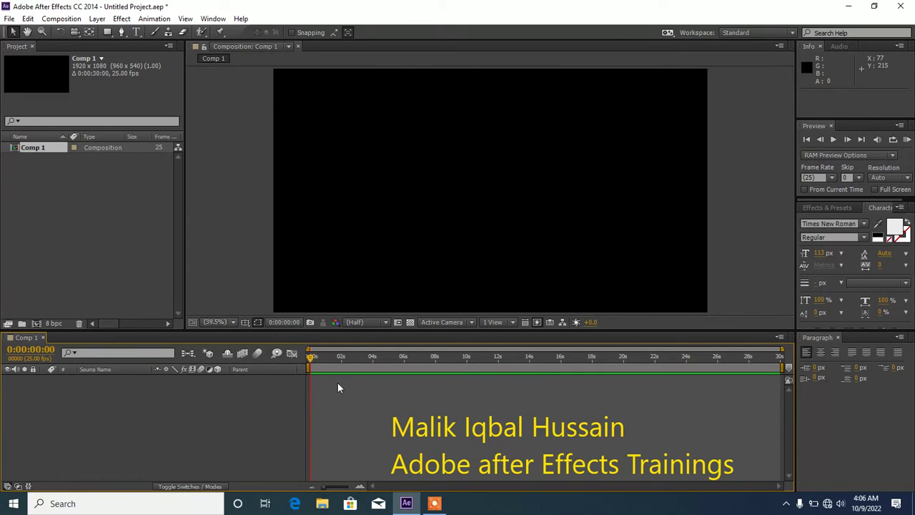
left_click(233, 321)
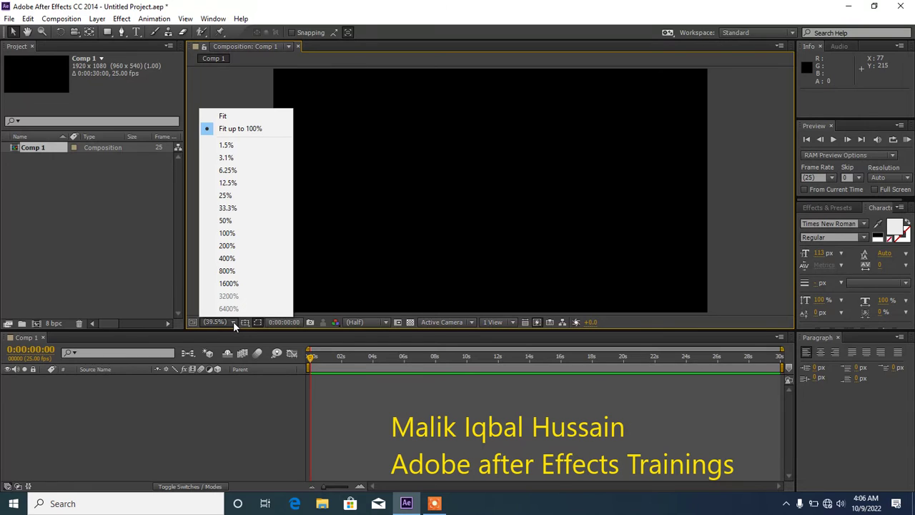
left_click(235, 150)
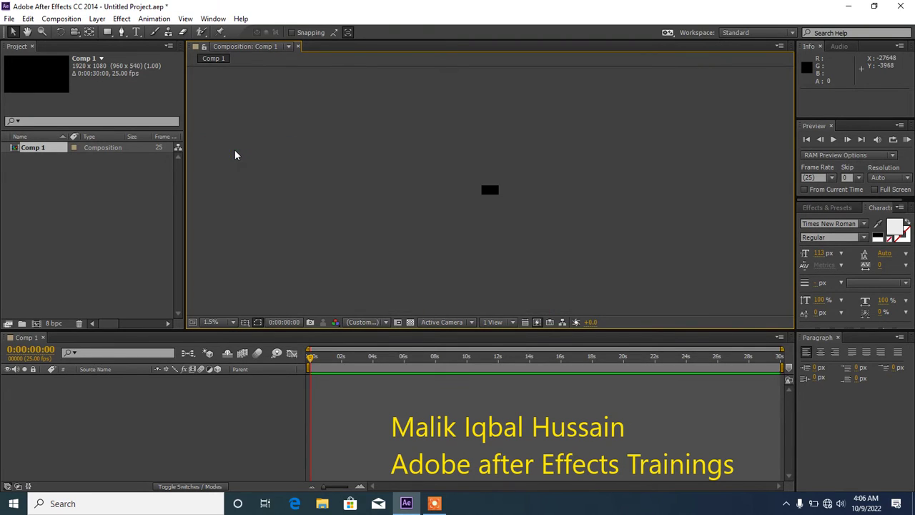
left_click(233, 322)
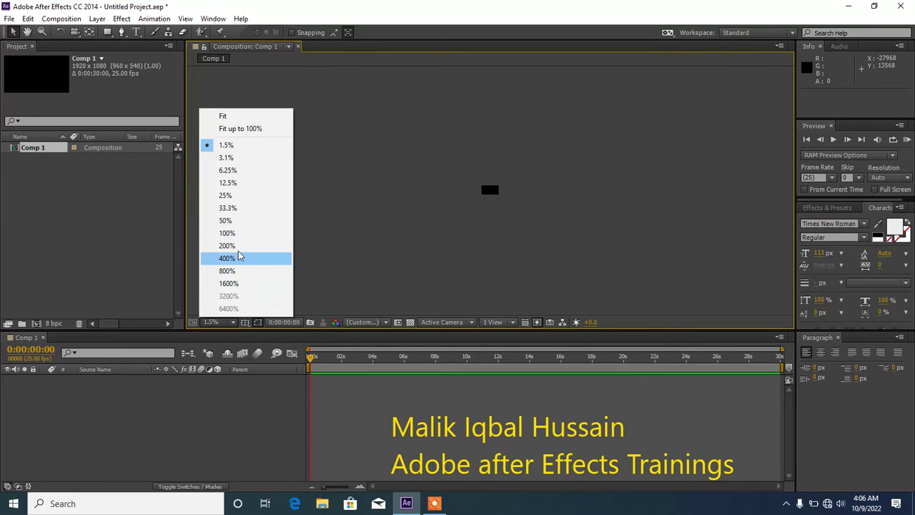
left_click(236, 225)
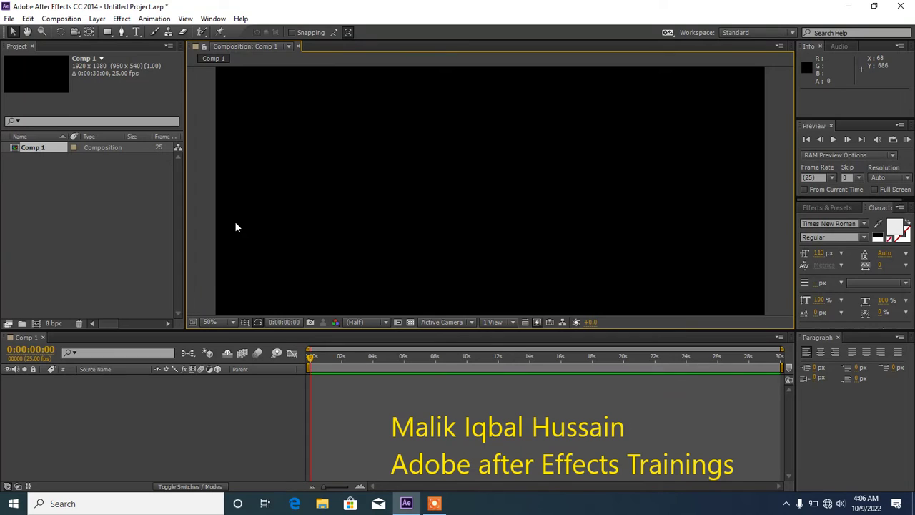
Zoom the viewer to 33.3%, then return to Fit up to 100%.
left_click(233, 323)
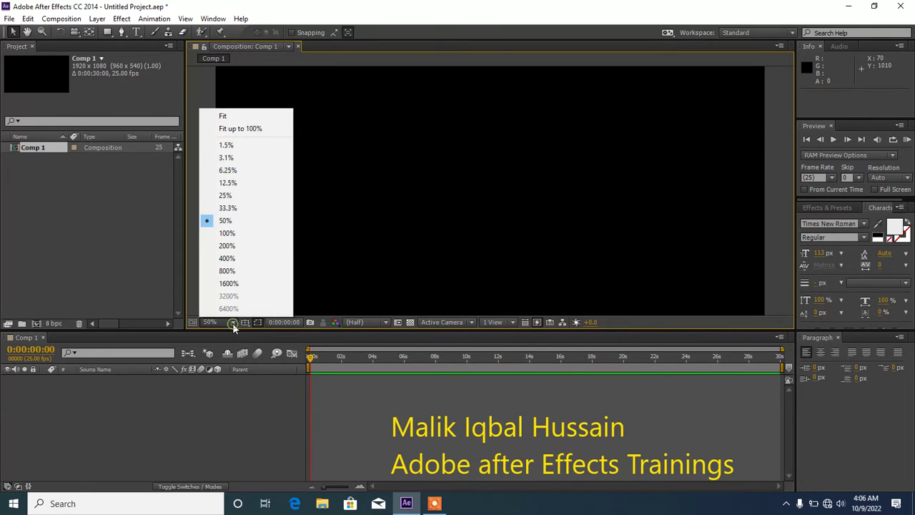
left_click(230, 212)
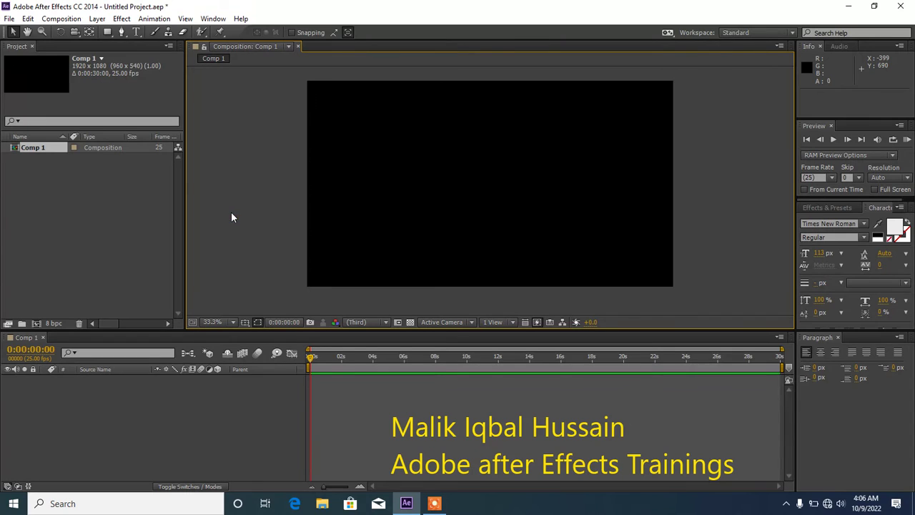
left_click(232, 322)
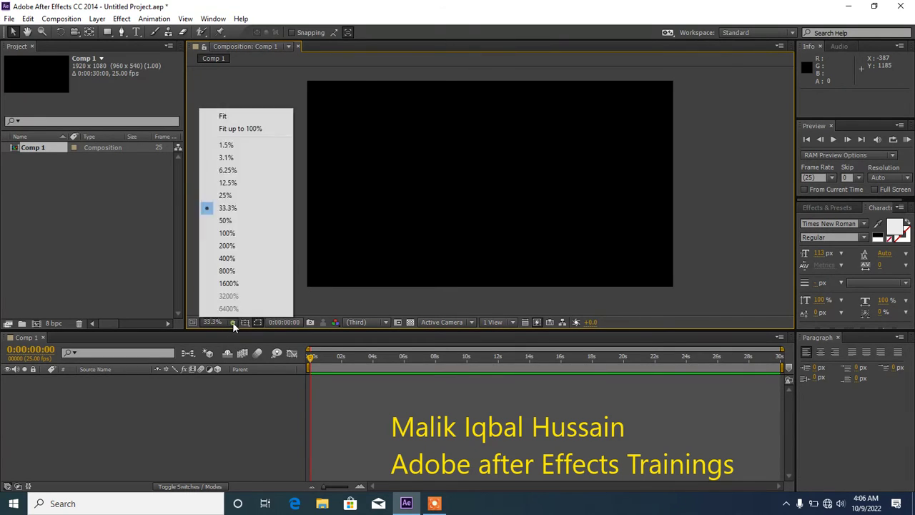
left_click(263, 130)
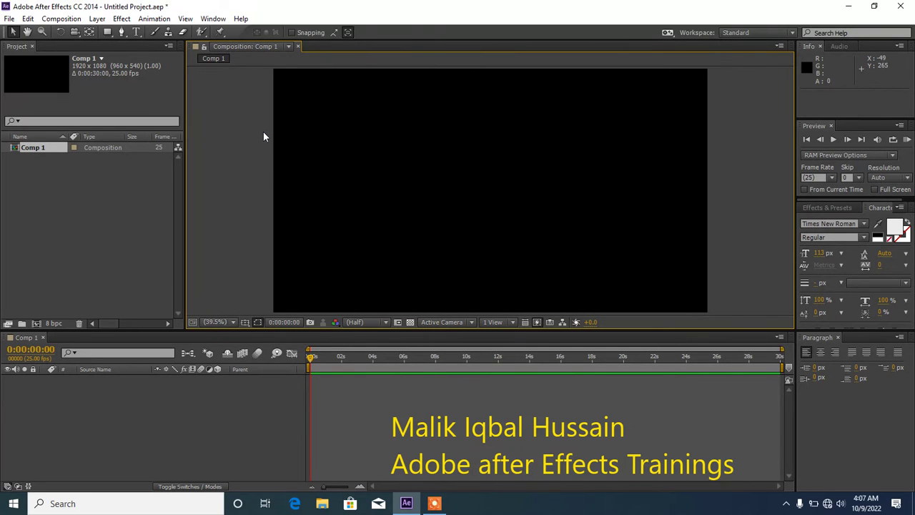
left_click(233, 321)
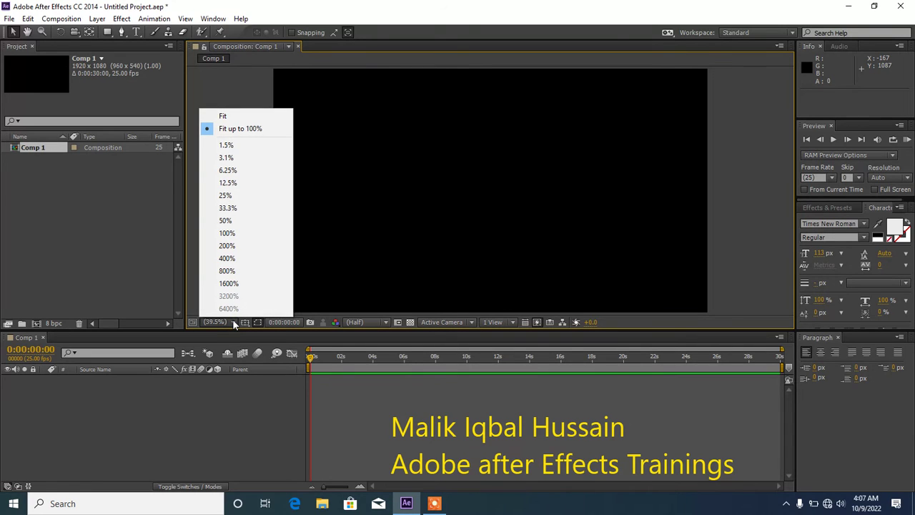
left_click(232, 320)
Turn the Title/Action Safe guides on, then off again.
left_click(244, 322)
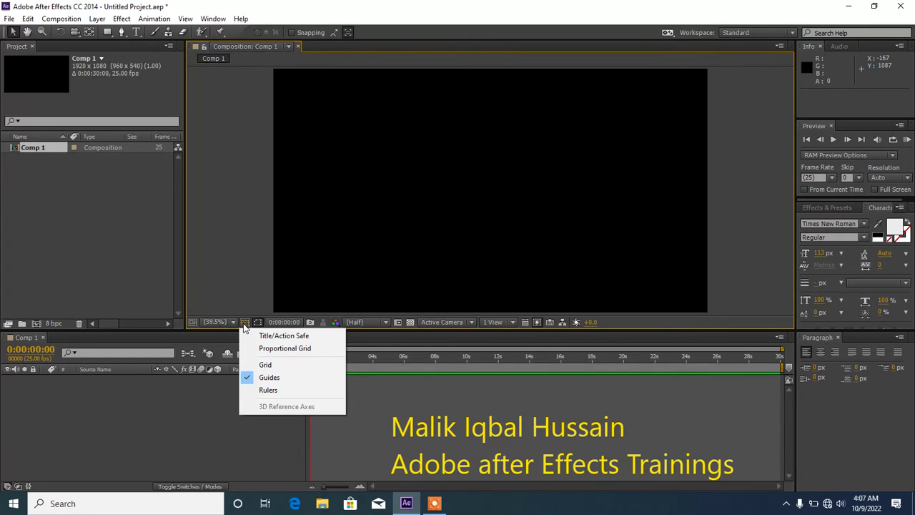
left_click(265, 335)
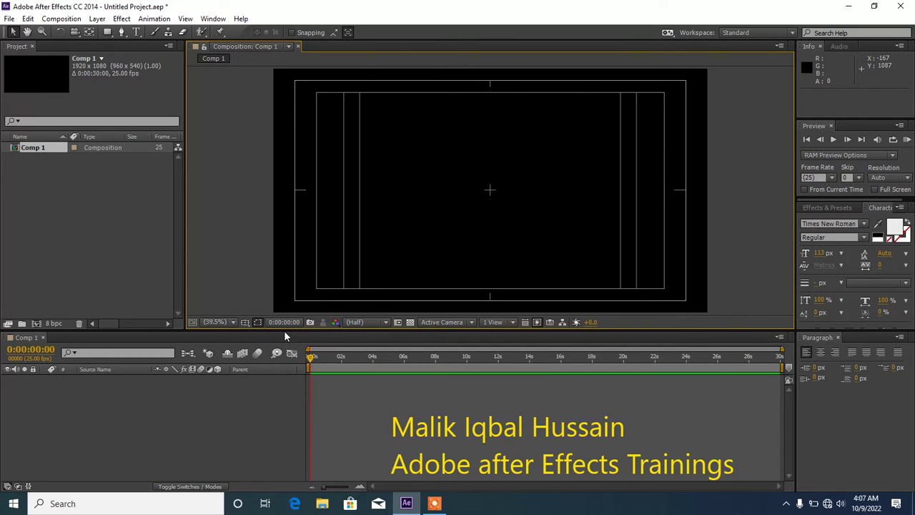
left_click(247, 323)
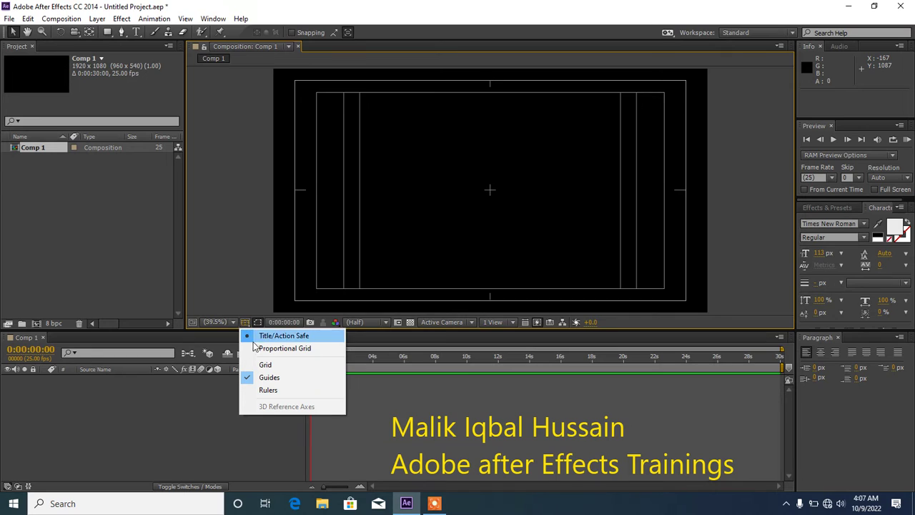
left_click(247, 336)
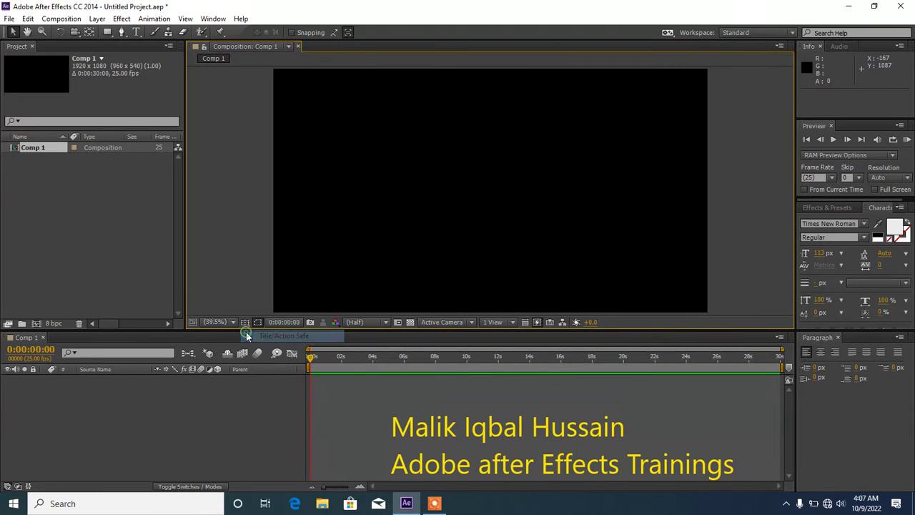
Overlay a Proportional Grid, remove it, then overlay the regular Grid.
left_click(245, 322)
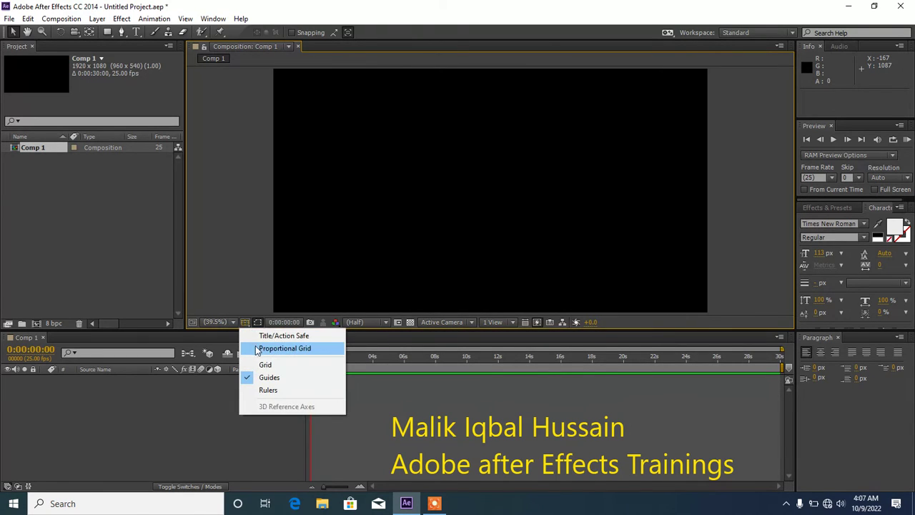
left_click(266, 348)
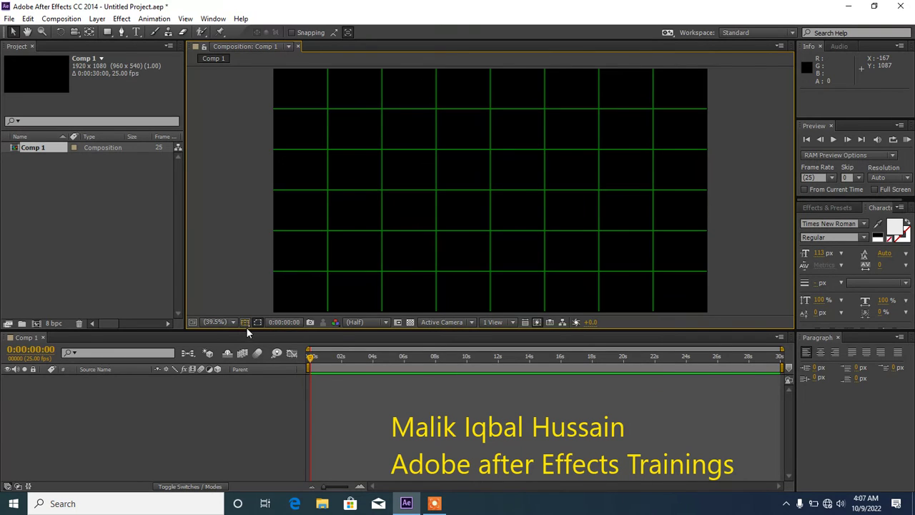
left_click(245, 322)
left_click(249, 349)
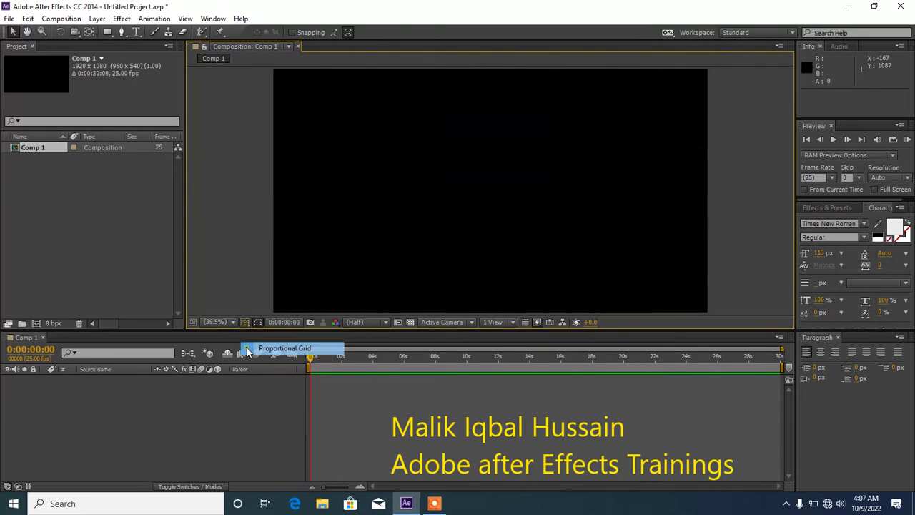
left_click(247, 323)
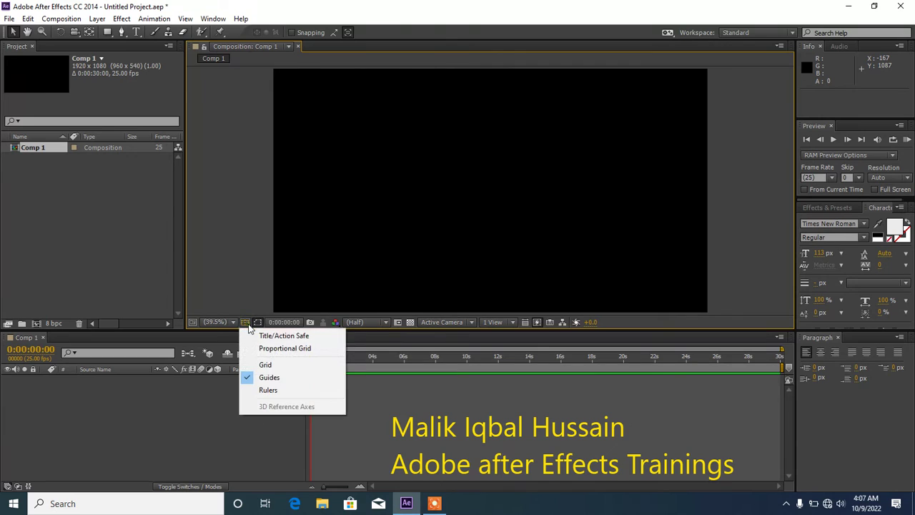
left_click(251, 365)
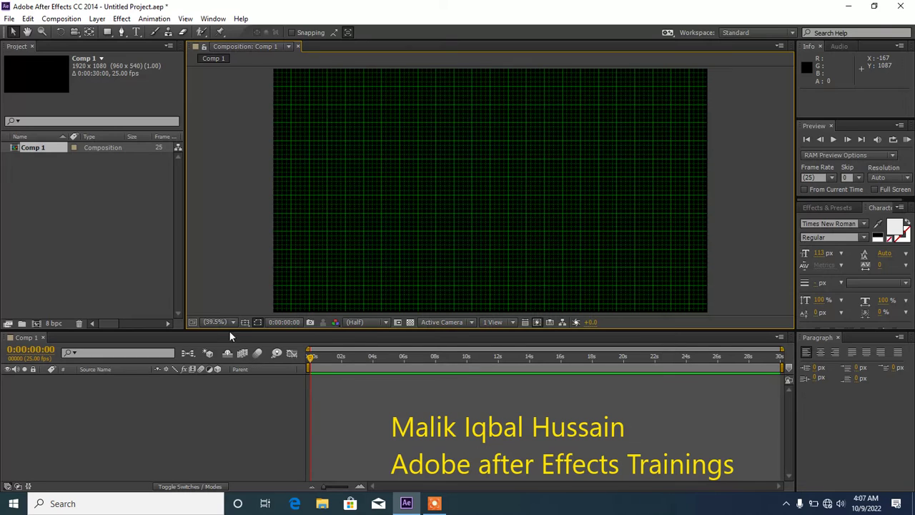
Switch off the Guides and Grid overlays for a plain black frame.
left_click(250, 326)
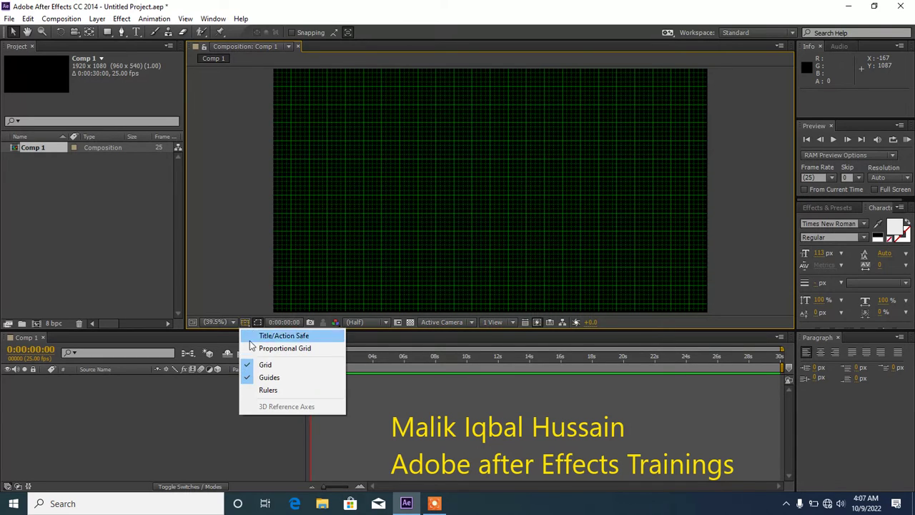
left_click(252, 378)
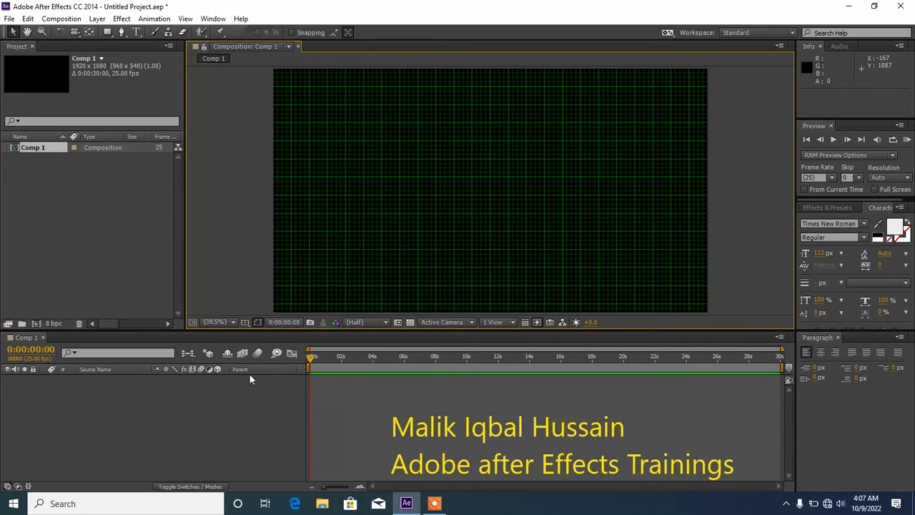
left_click(245, 322)
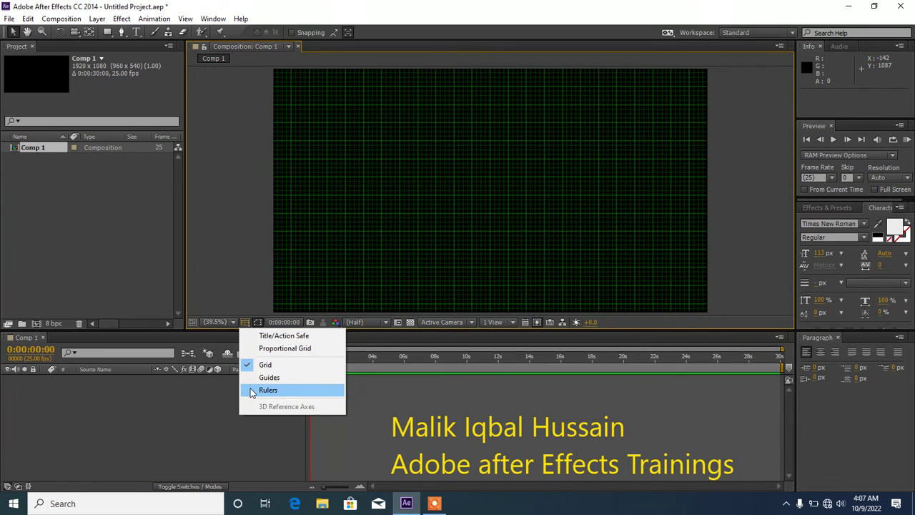
left_click(252, 363)
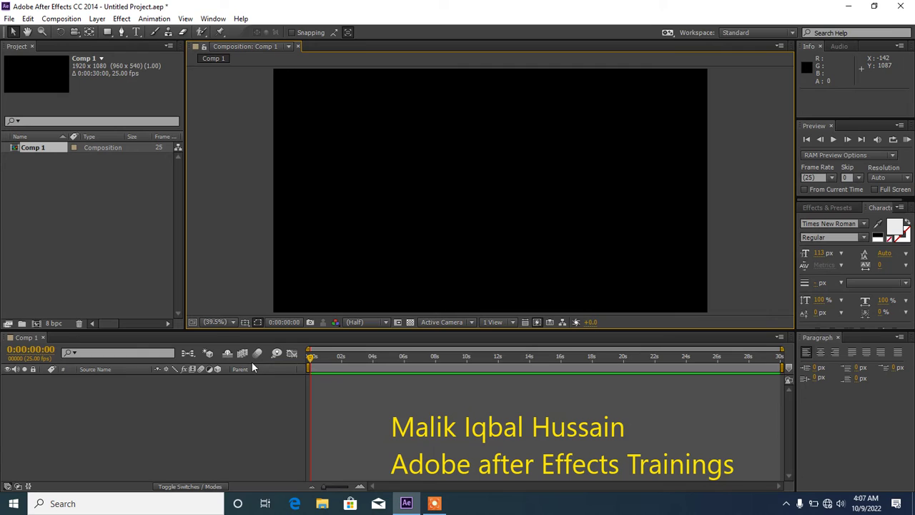
left_click(245, 323)
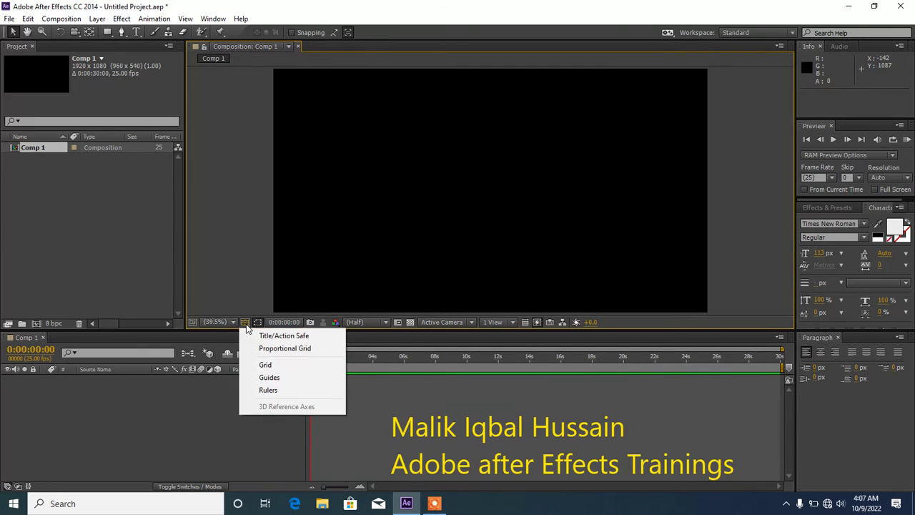
Show rulers around the composition and set preview resolution to Half.
left_click(248, 390)
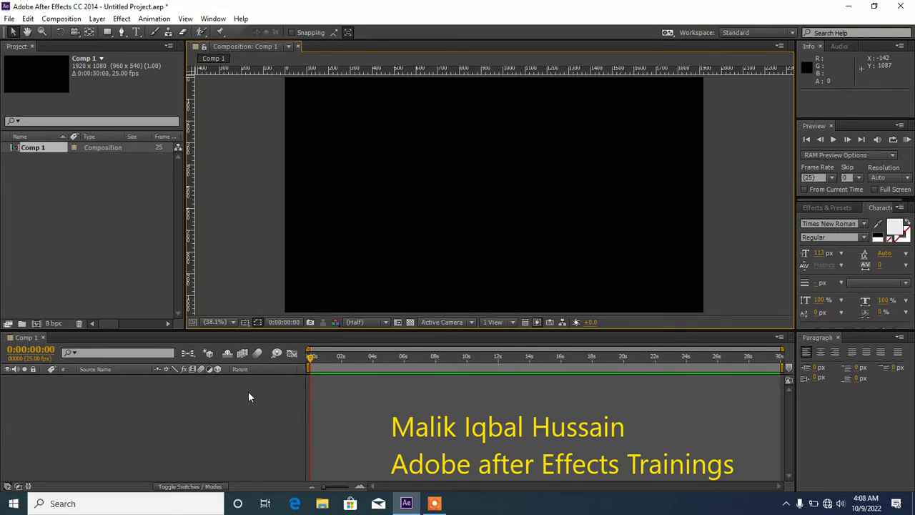
left_click(245, 322)
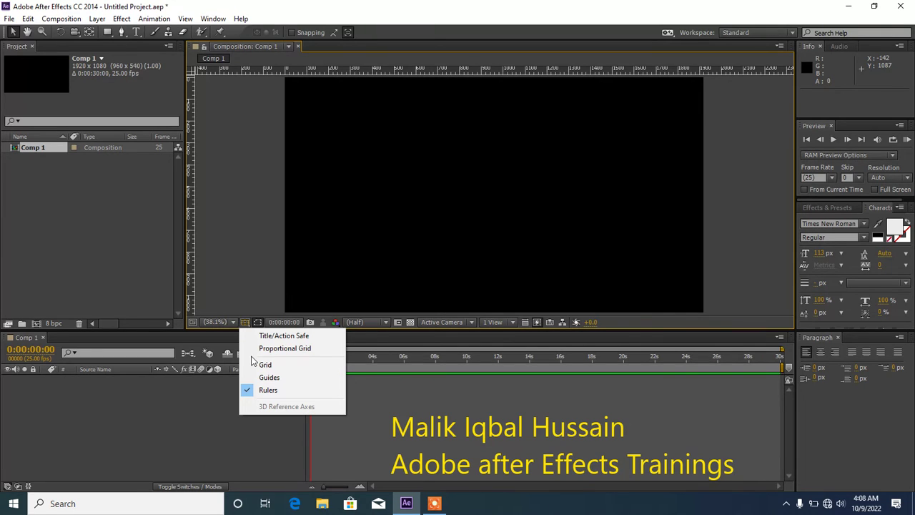
left_click(364, 322)
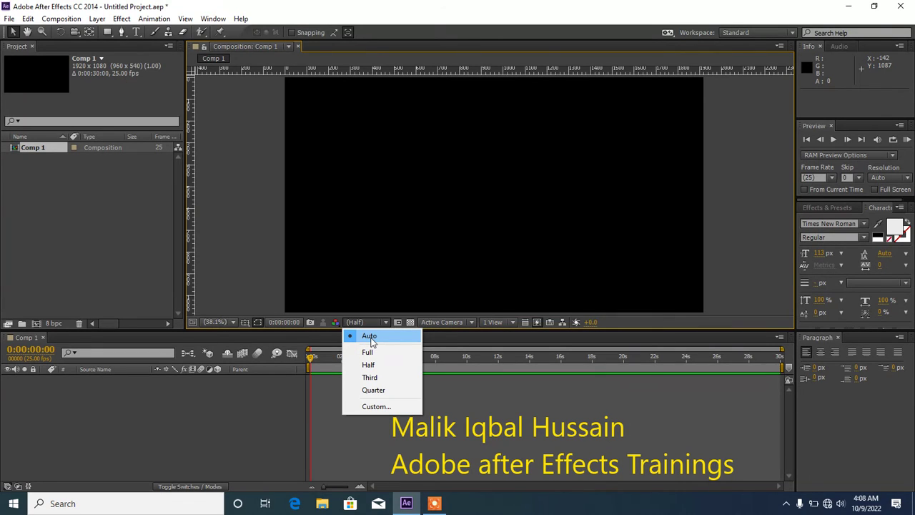
left_click(372, 364)
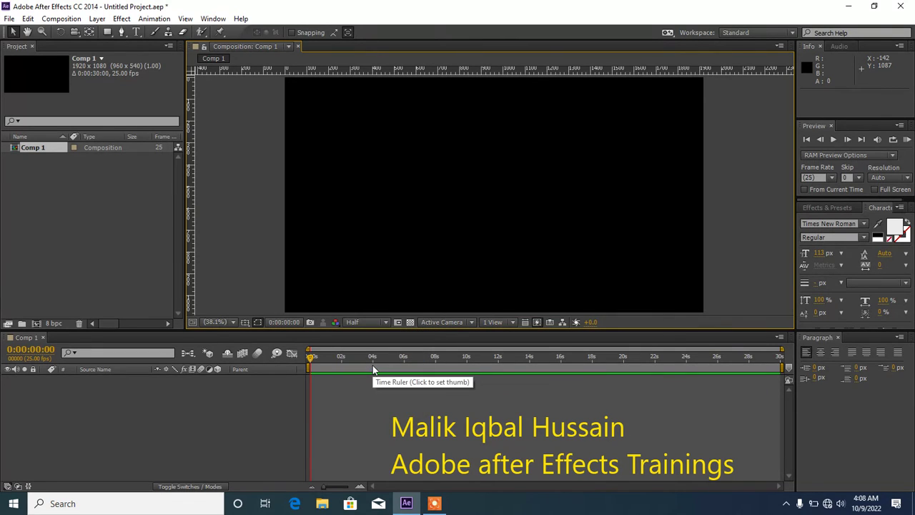
Display the background as a transparency checkerboard and pick a two-view side-by-side layout.
left_click(409, 322)
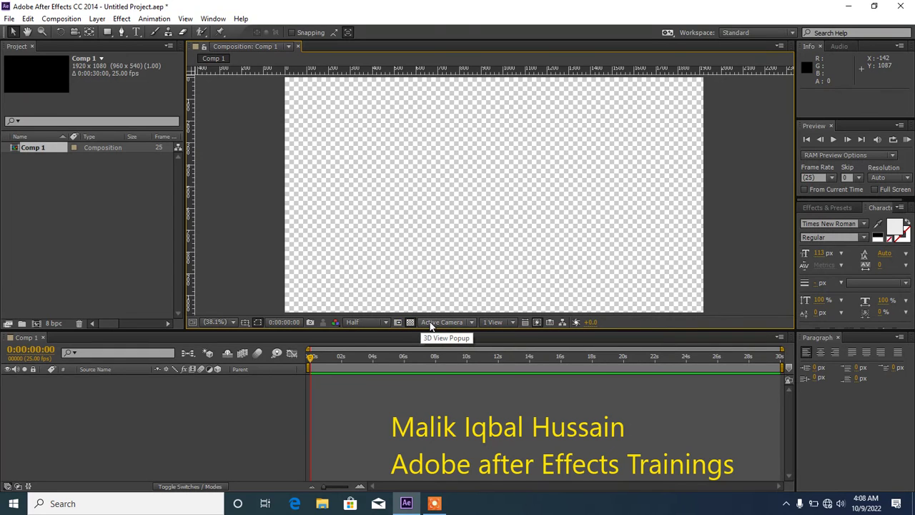
left_click(488, 323)
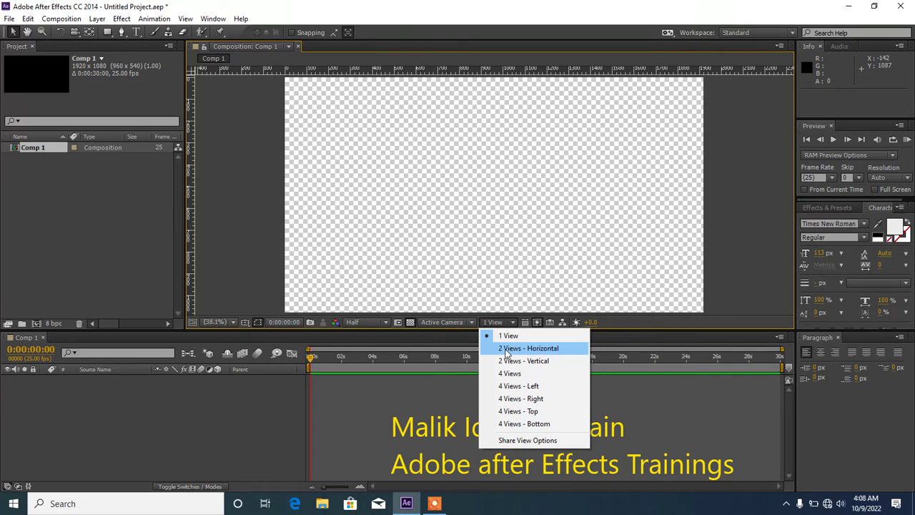
left_click(506, 350)
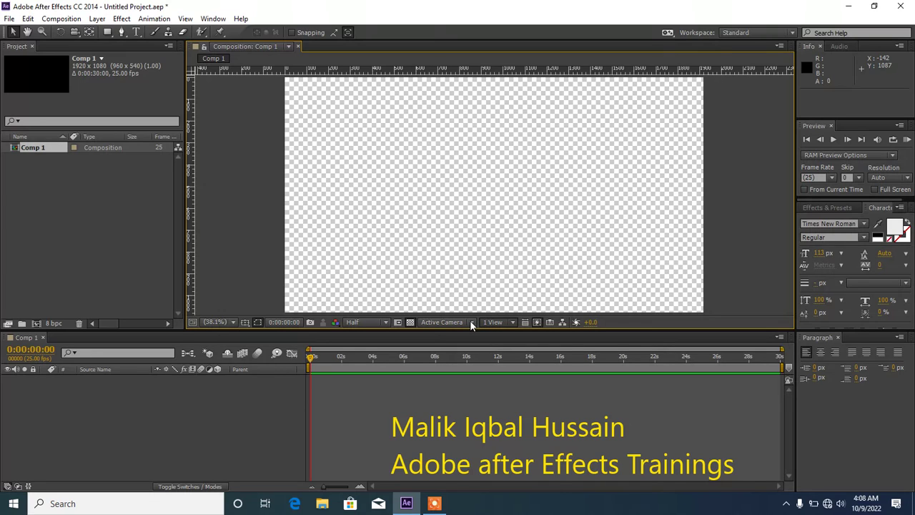
left_click(513, 323)
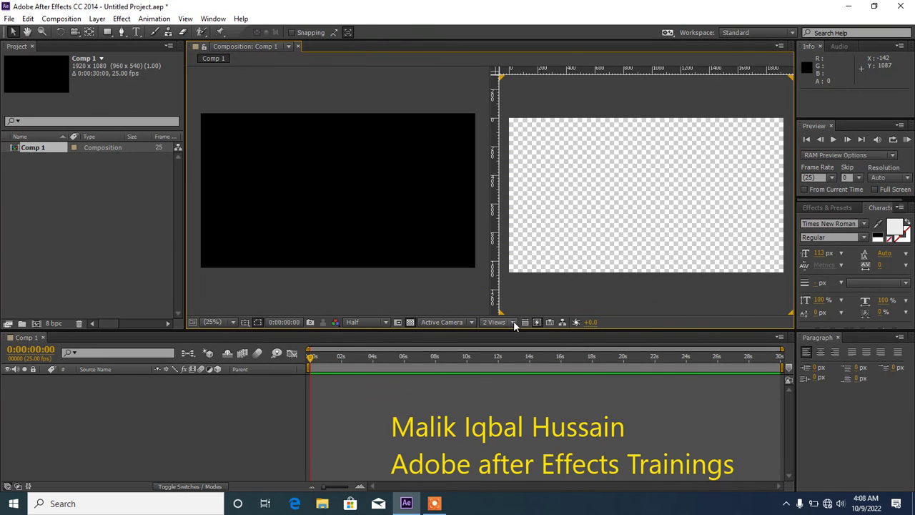
left_click(513, 322)
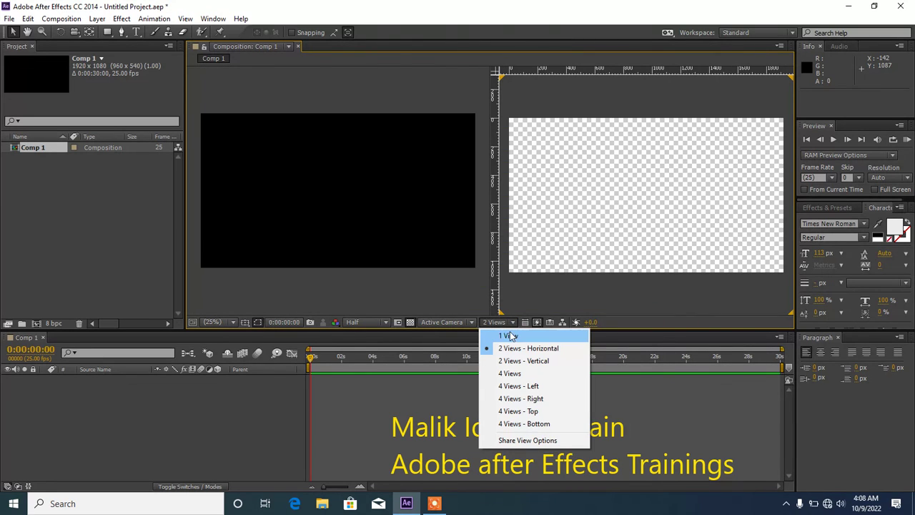
left_click(508, 337)
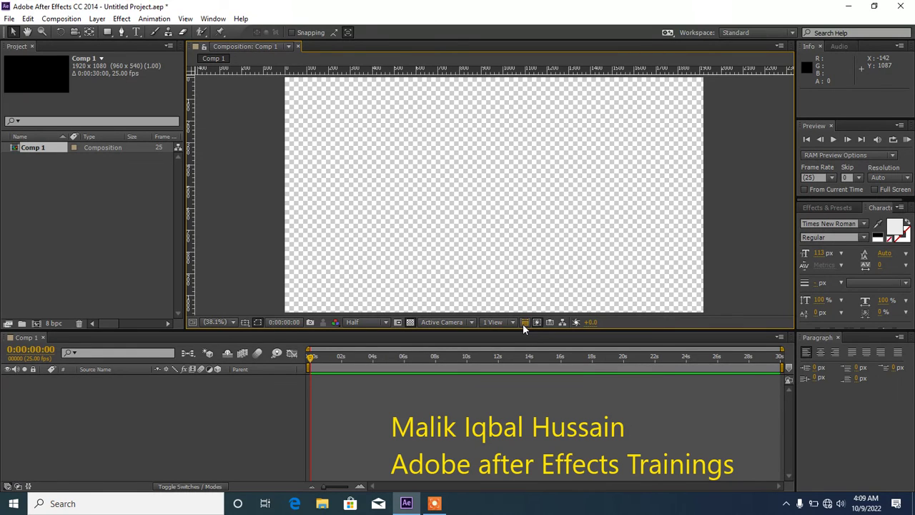
left_click(434, 503)
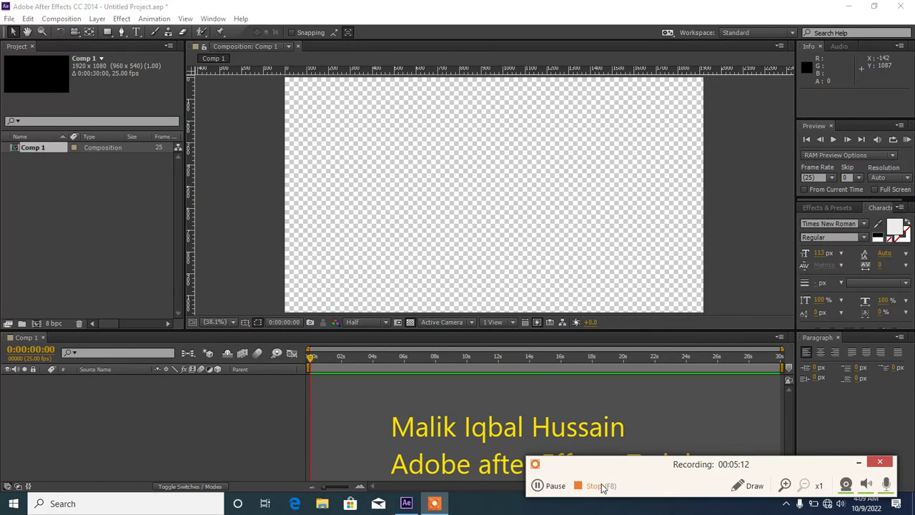